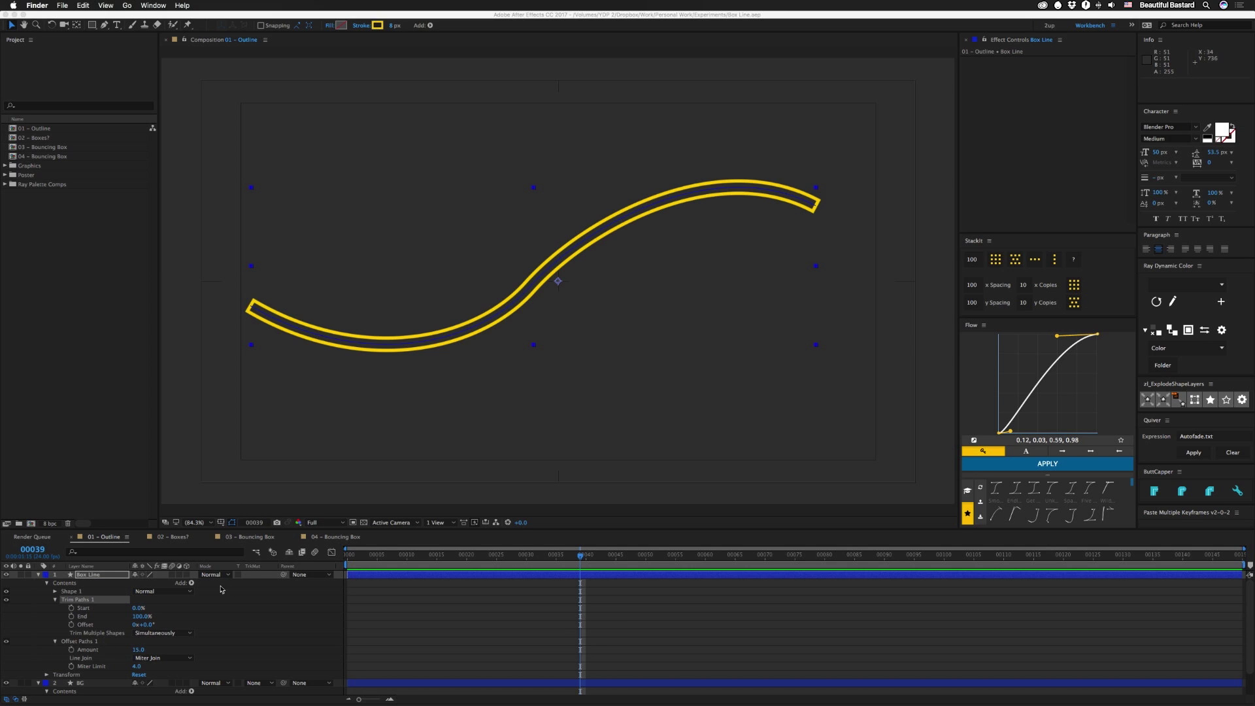
- Add a full-comp ellipse to the Box Line layer and shrink its path size
left_click(73, 583)
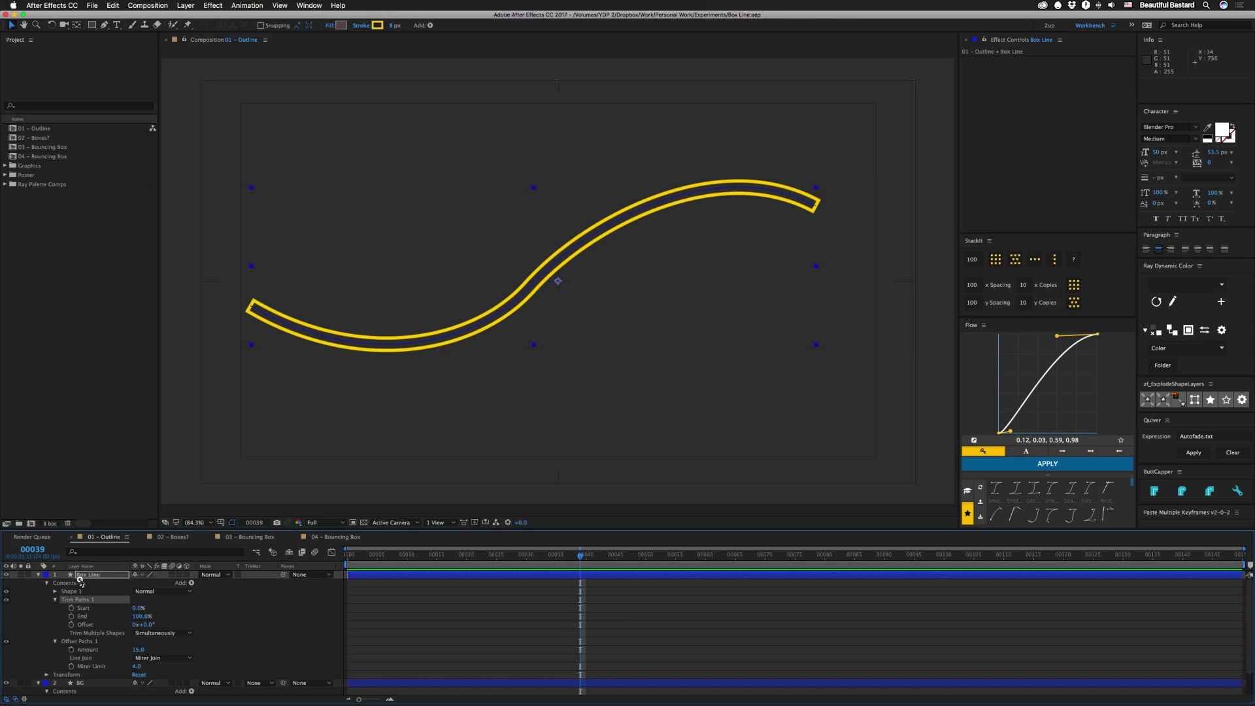
left_click(93, 25)
left_click(134, 46)
double_click(92, 25)
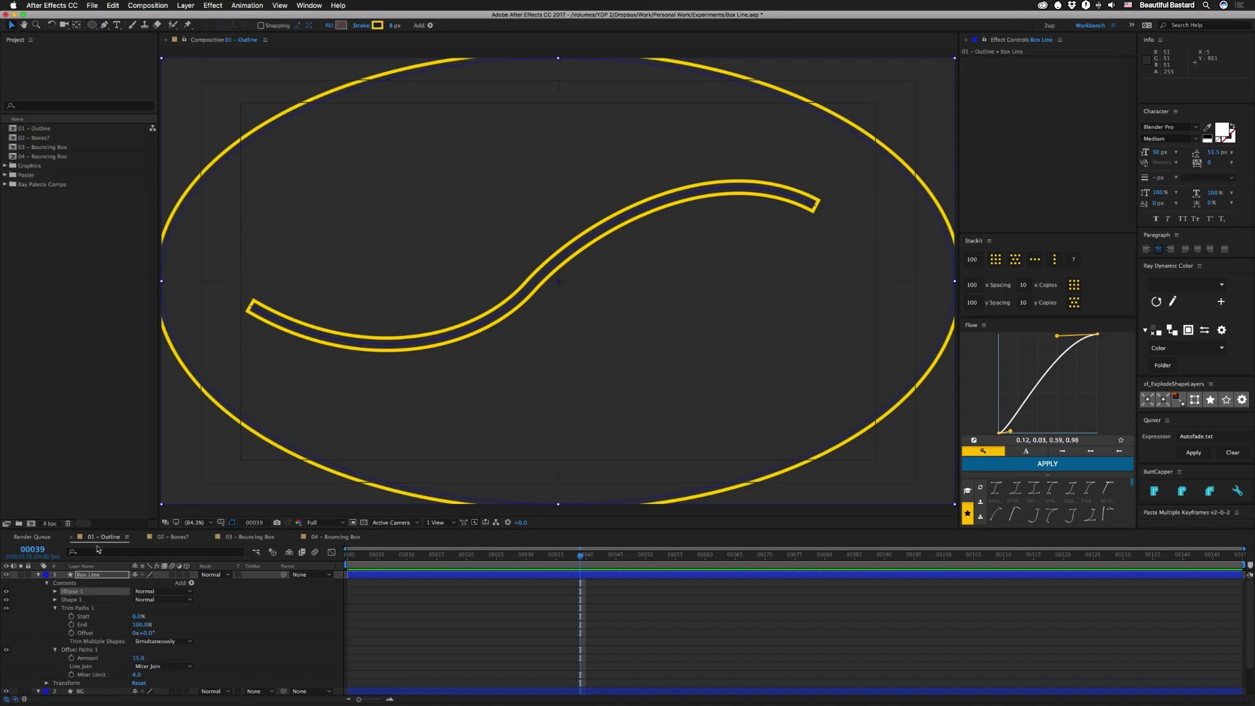
left_click(55, 591)
left_click(63, 599)
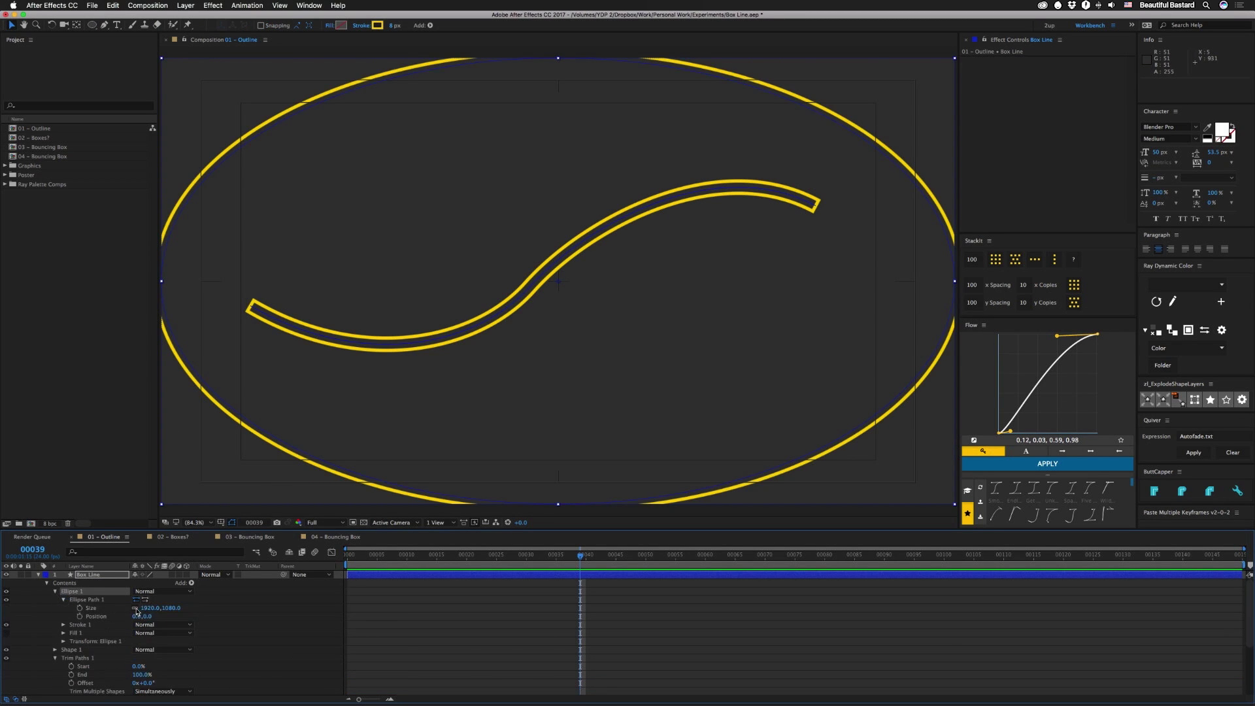
left_click(135, 608)
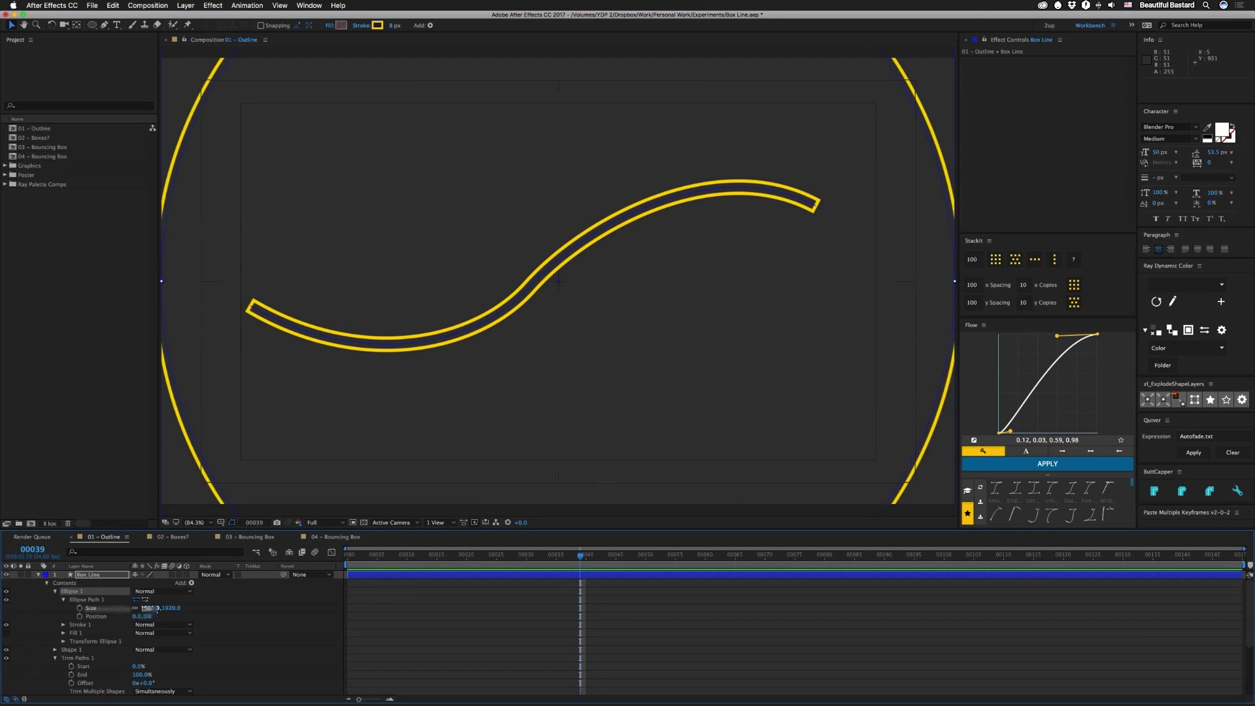
left_click_drag(150, 608, 98, 613)
- Add Trim Paths to the ellipse and set End to 94%, opening a gap near the top
left_click(191, 583)
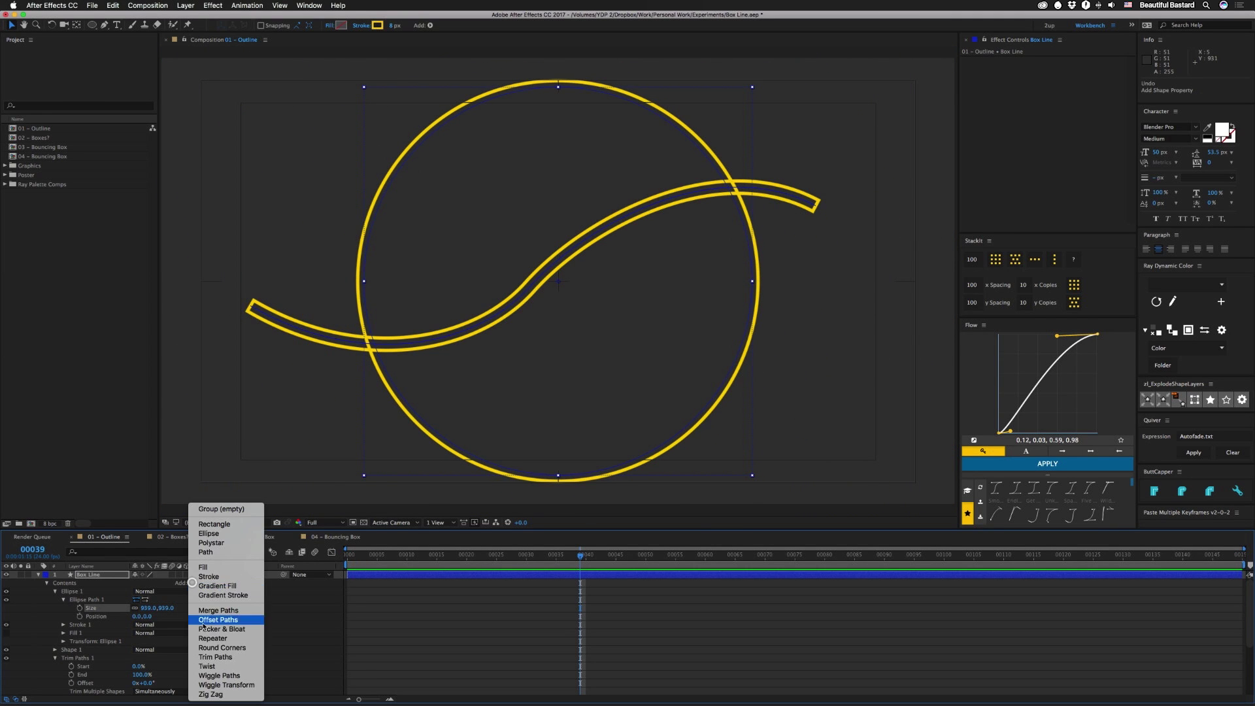
left_click(207, 658)
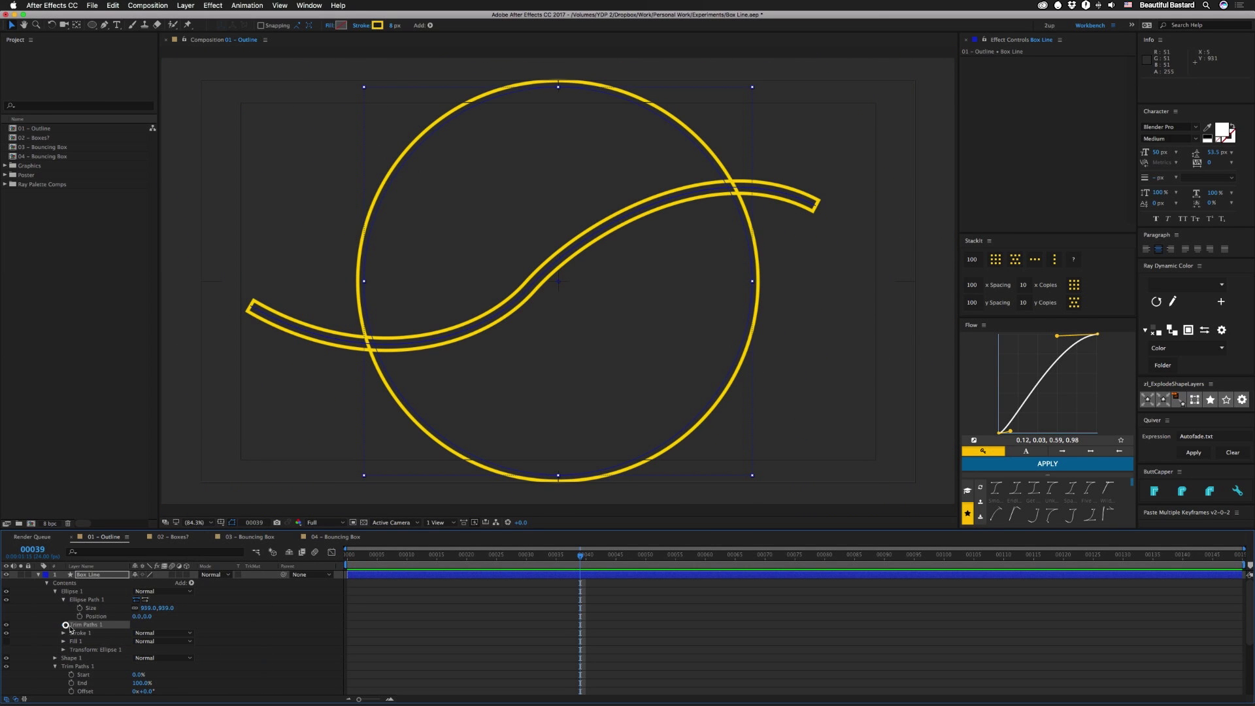
left_click(64, 625)
left_click_drag(141, 641, 131, 642)
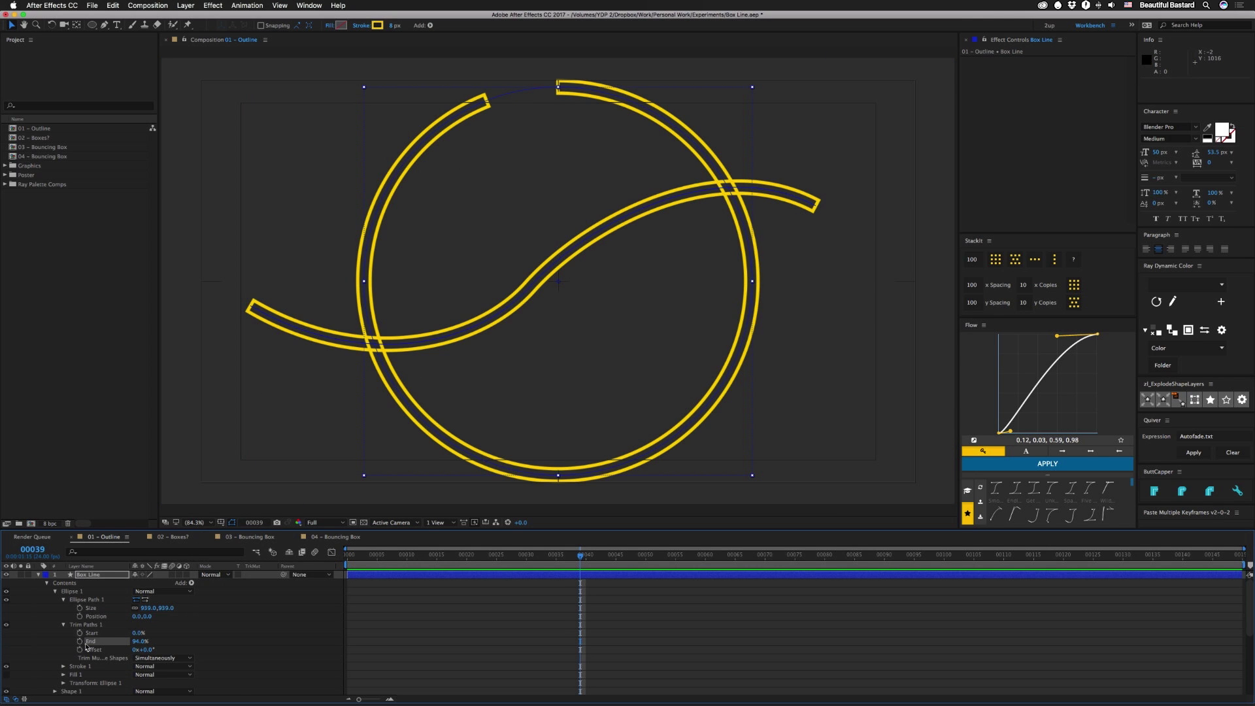
scroll(91, 647, "down", 5)
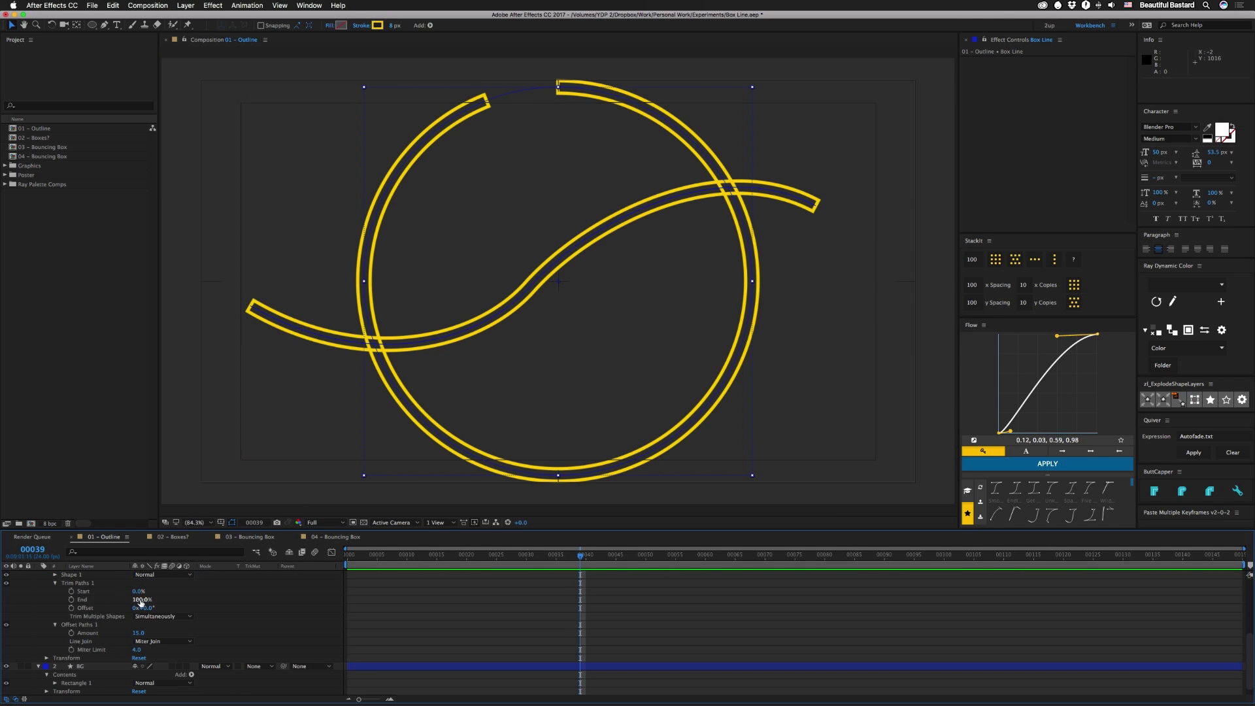
mouse_move(142, 602)
left_mouse_down()
mouse_move(93, 606)
mouse_move(149, 601)
left_mouse_up()
- In 02 - Boxes?, change Box Line's Angle control to 1x+194°, then switch to 03 - Bouncing Box
left_click(176, 538)
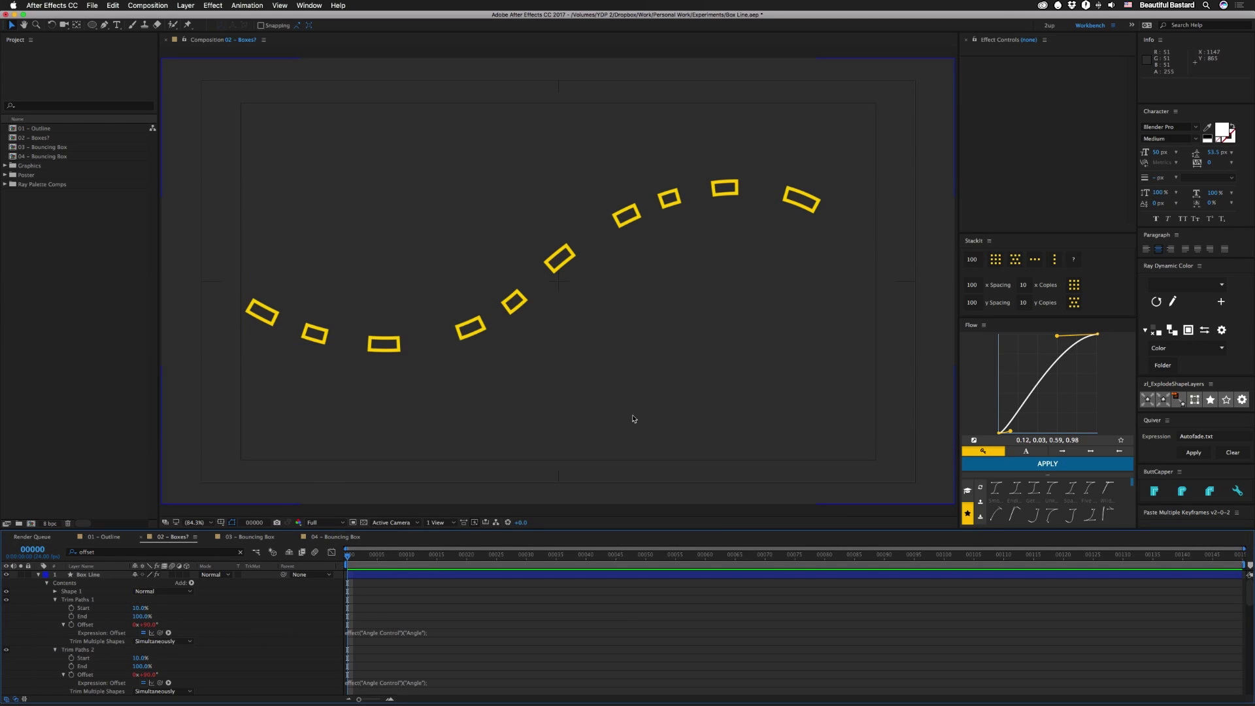
left_click(85, 578)
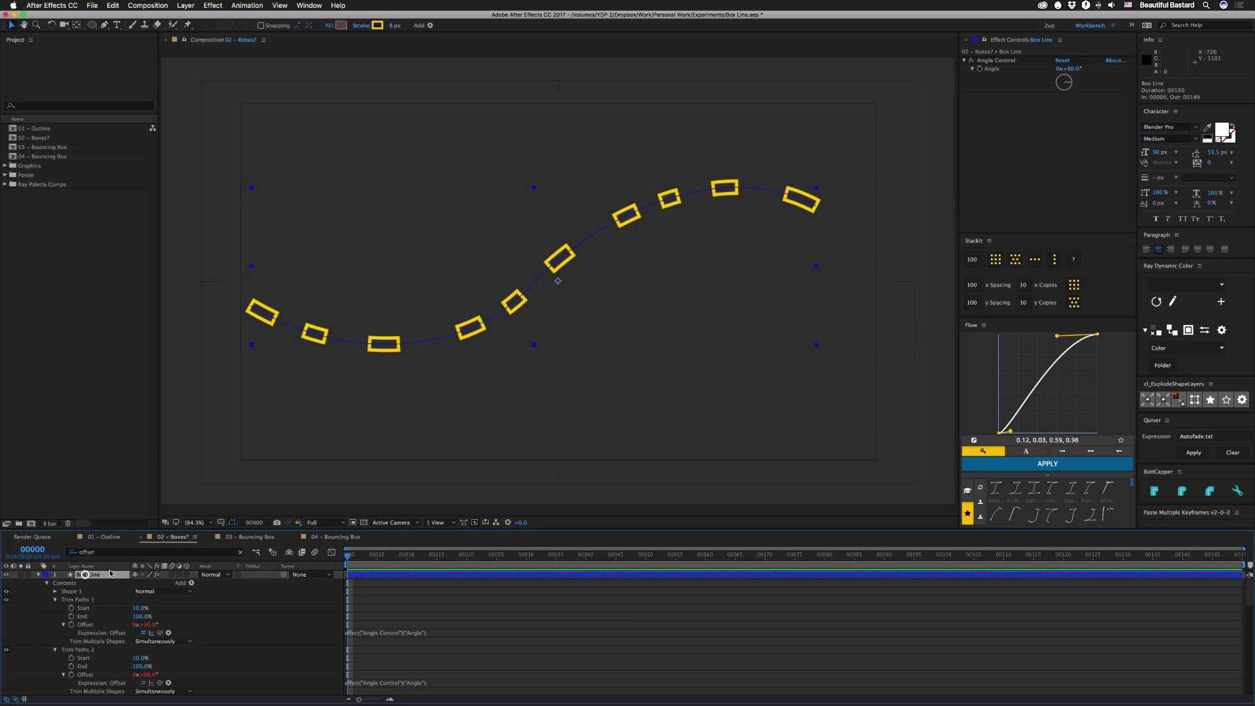
left_click_drag(1070, 68, 1252, 68)
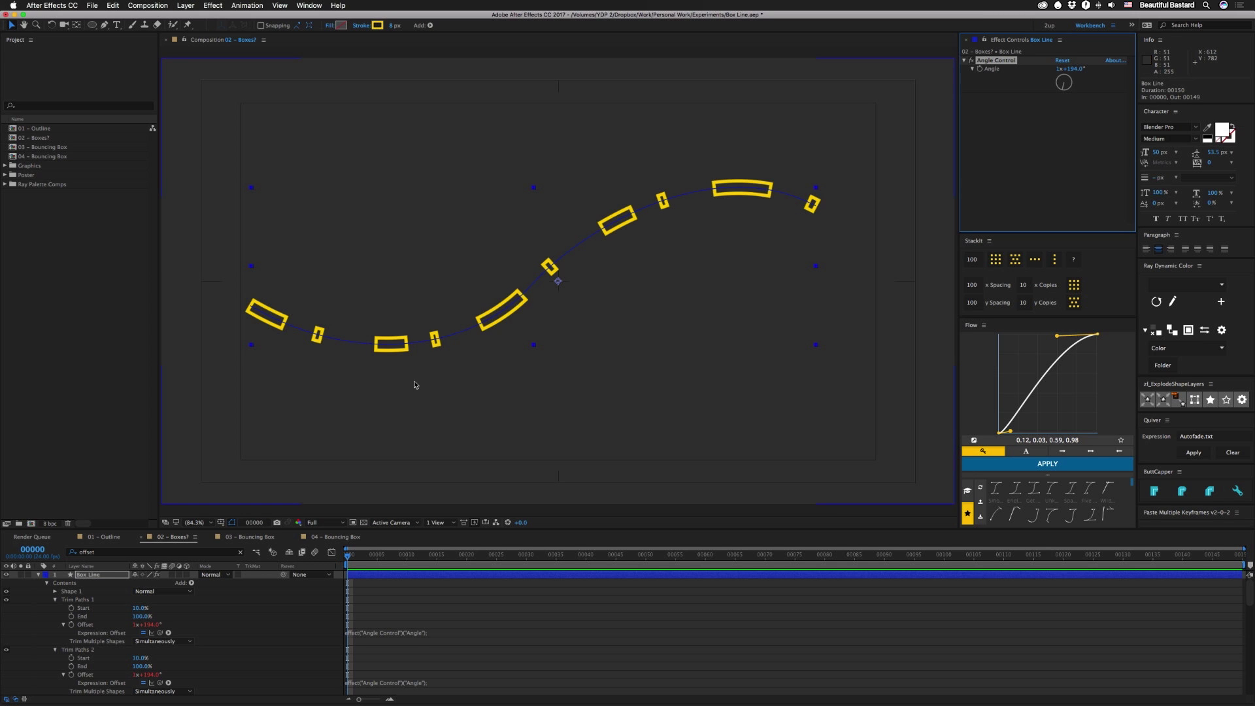
left_click(265, 537)
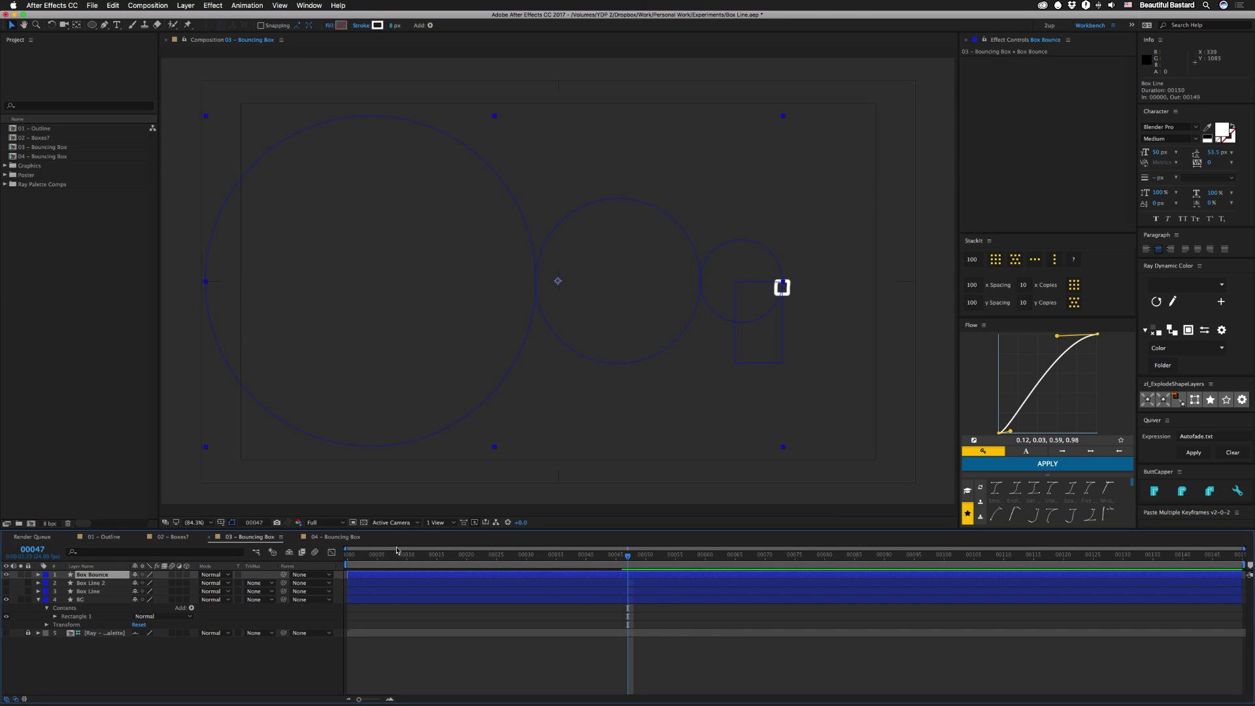
- Scrub the Box Bounce animation, inspecting its contents, then switch to the 04 - Bouncing Box comp
left_click_drag(620, 559, 347, 560)
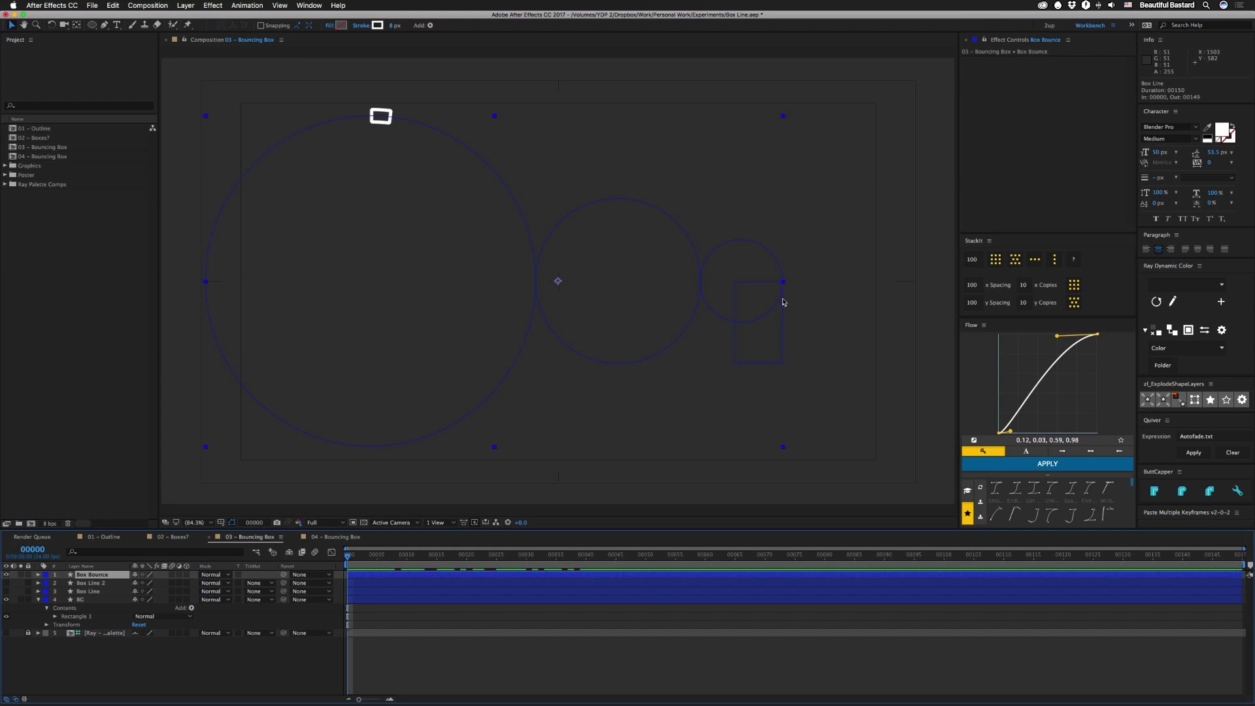
left_click(38, 575)
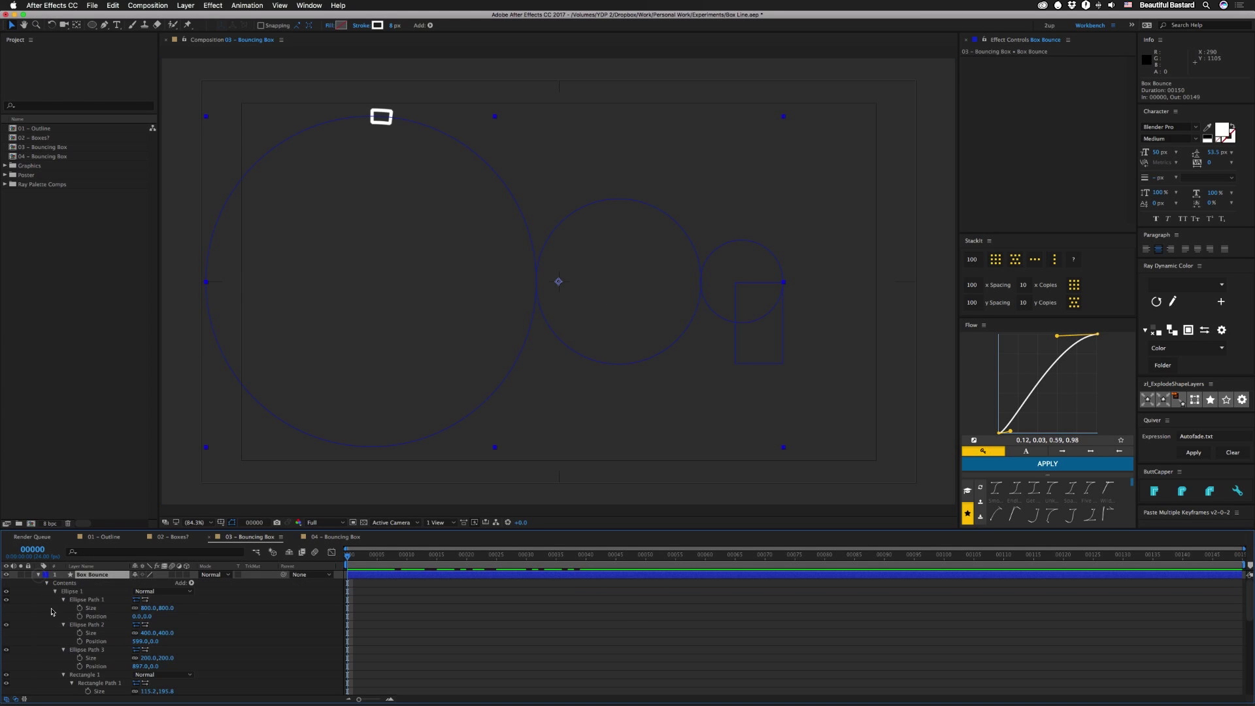
left_click(55, 592)
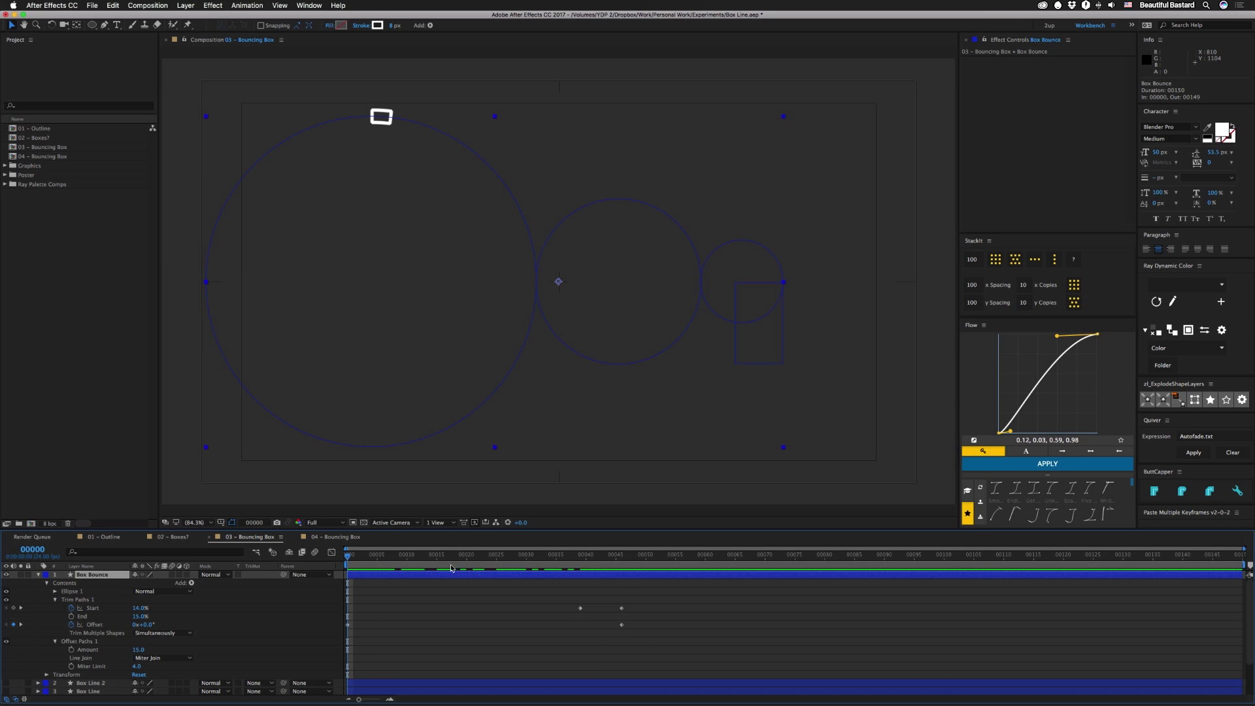
left_click_drag(348, 561, 624, 579)
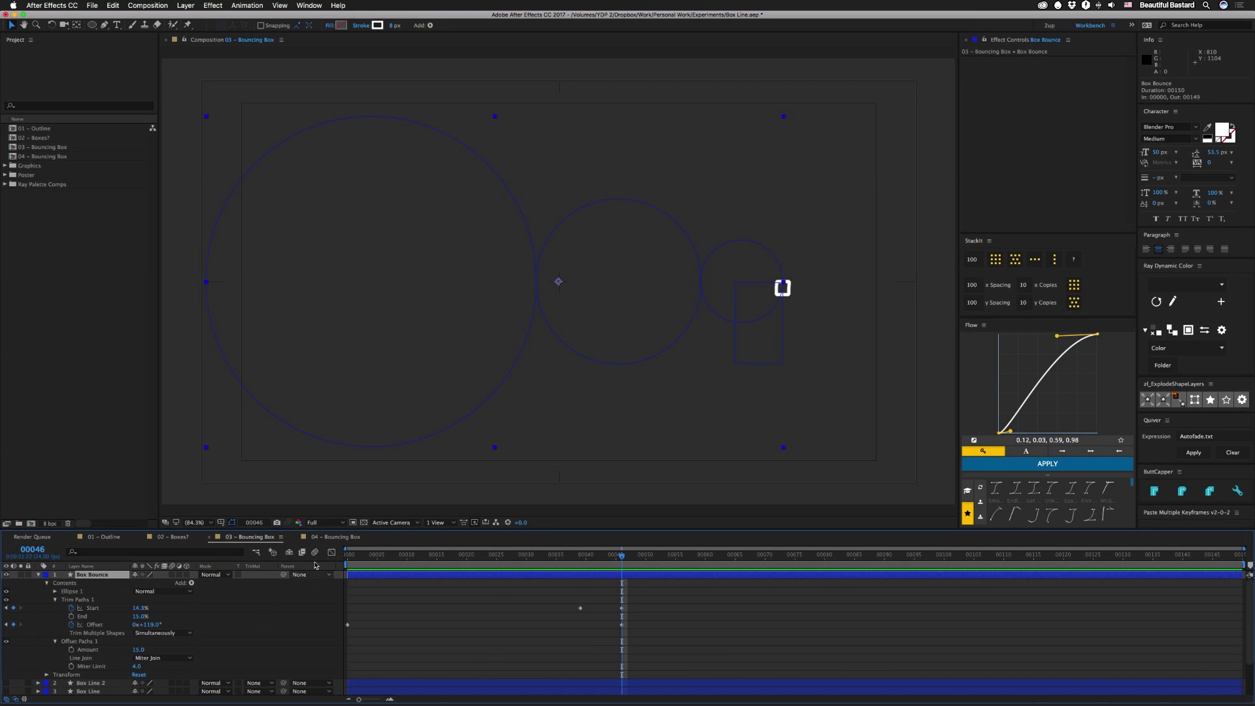
left_click(334, 538)
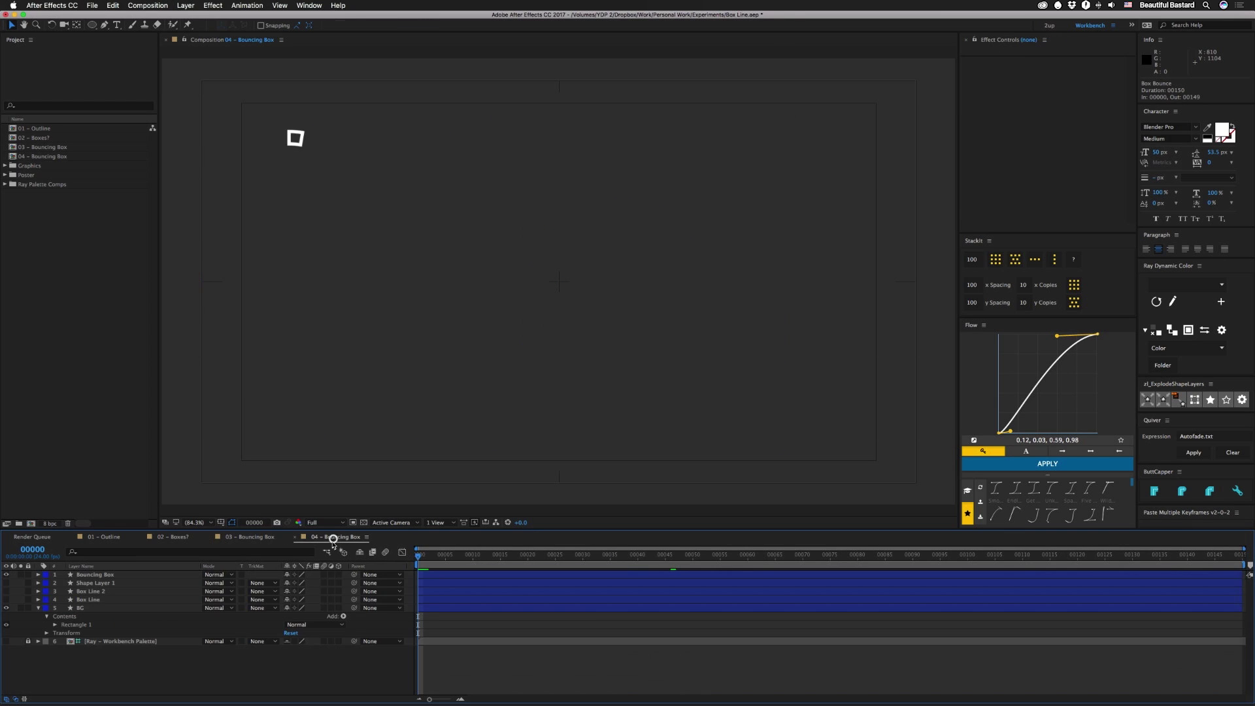
left_click(115, 576)
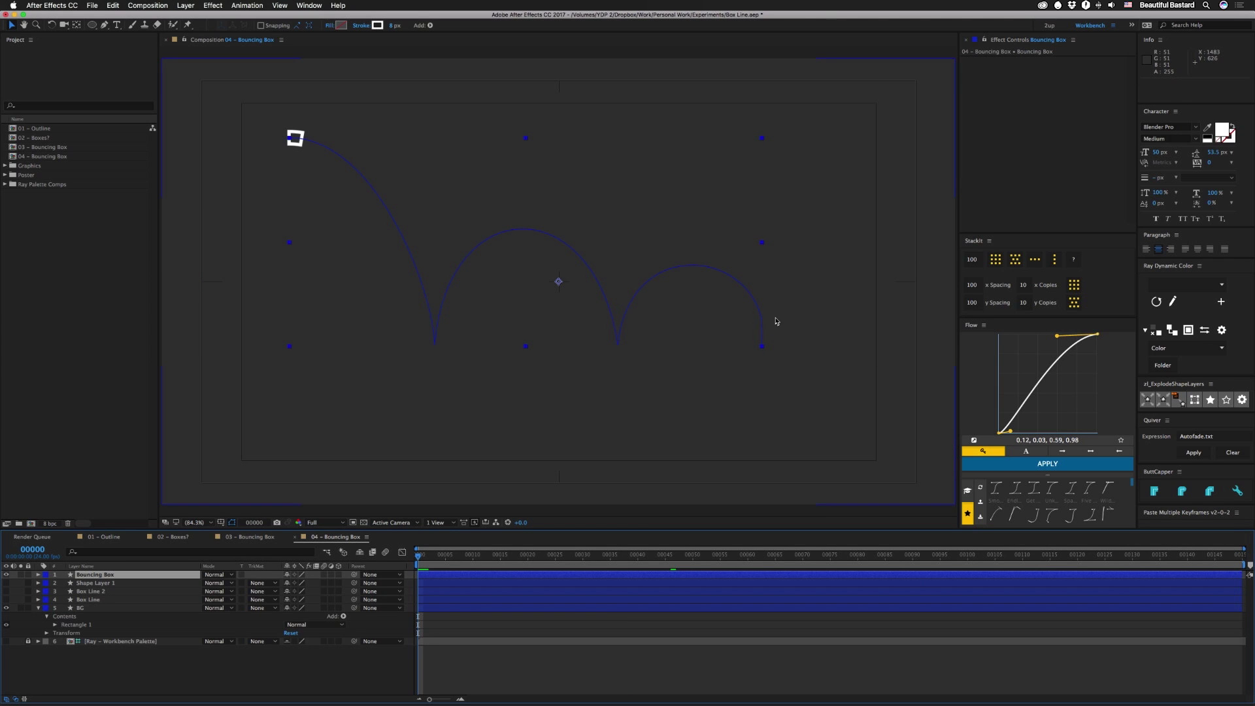
key("space")
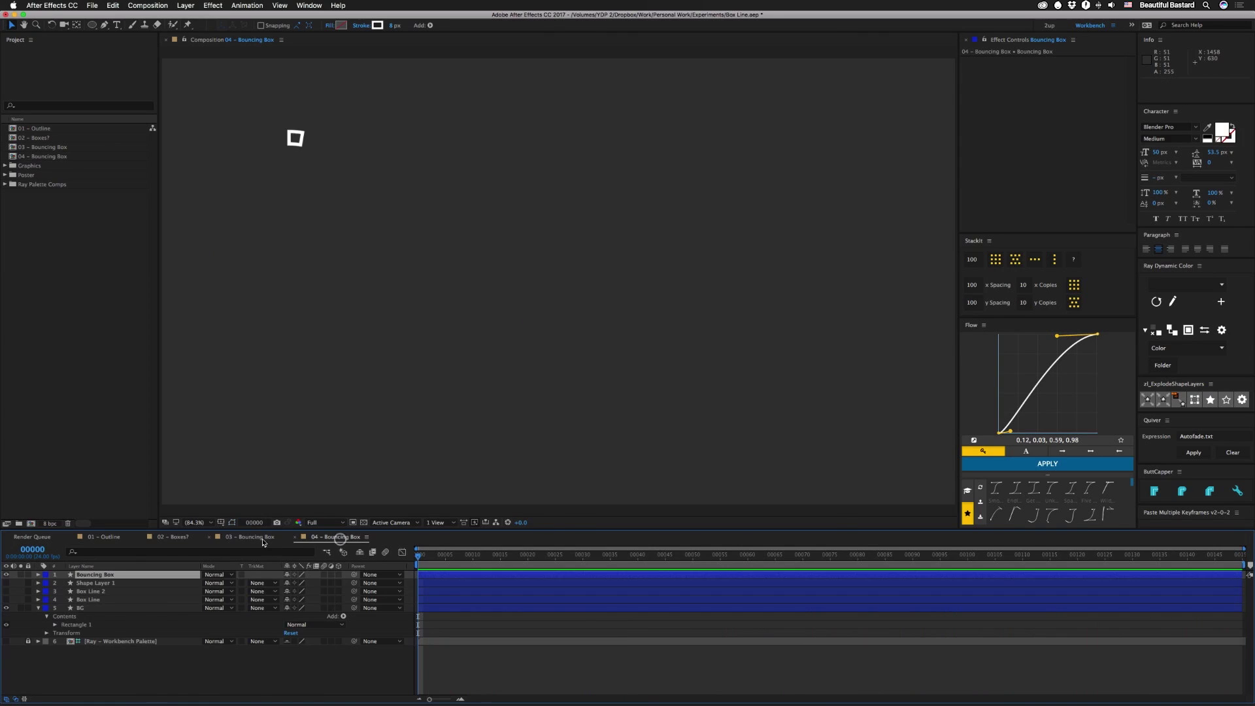
left_click(252, 537)
- End the work area at about frame 62 and preview the bounce
left_click_drag(619, 558, 629, 557)
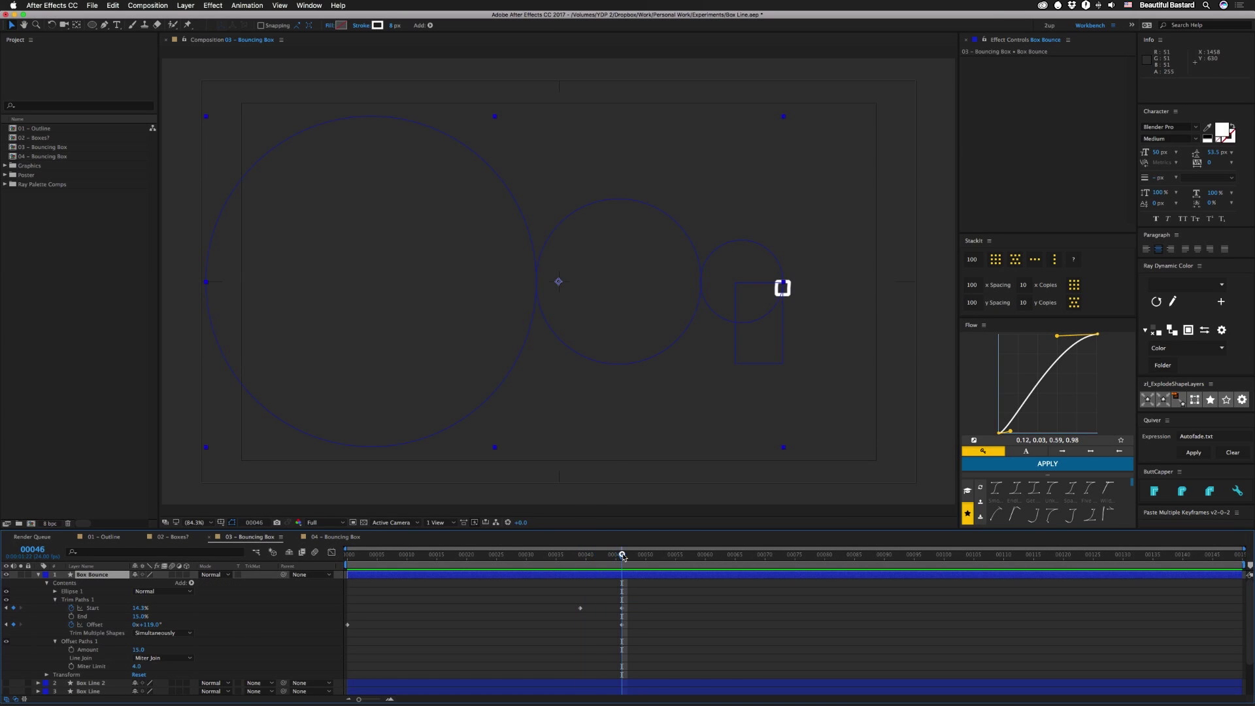
key("n")
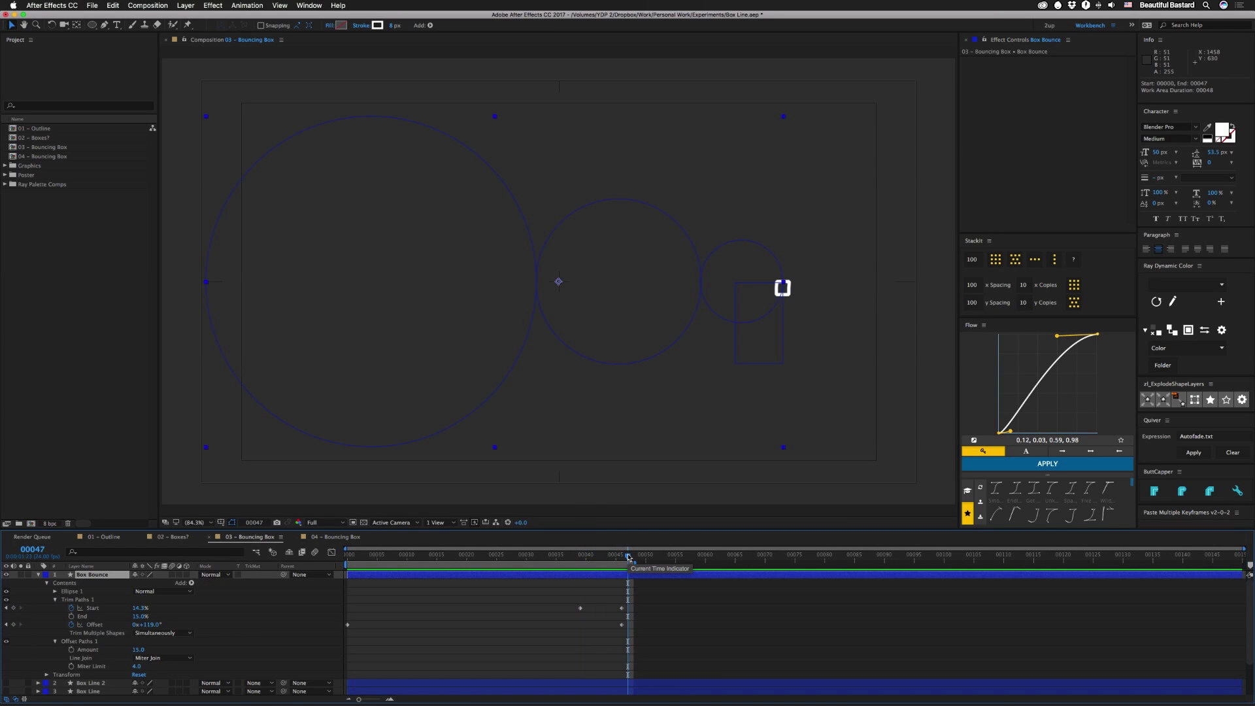
left_click_drag(629, 557, 717, 565)
key("space")
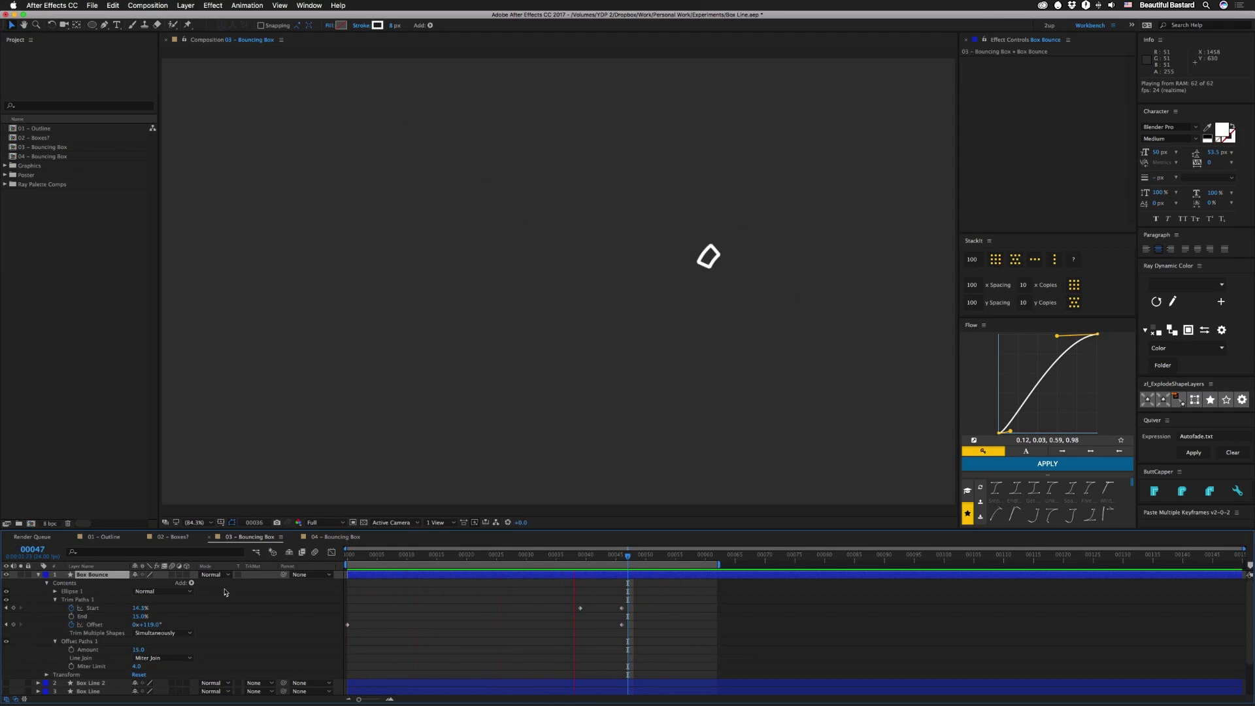
key("space")
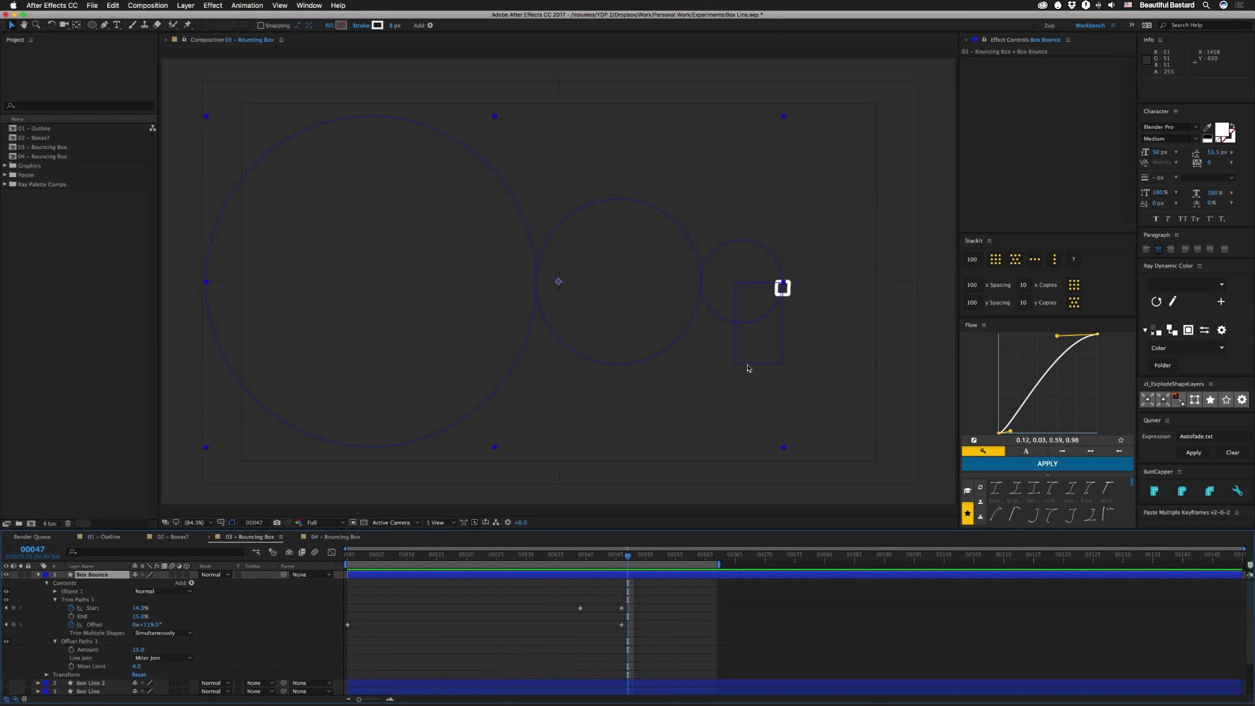
left_click(191, 583)
- Add Wiggle Paths to Box Bounce, placed above Offset Paths, and check the wobble over time
left_click(217, 677)
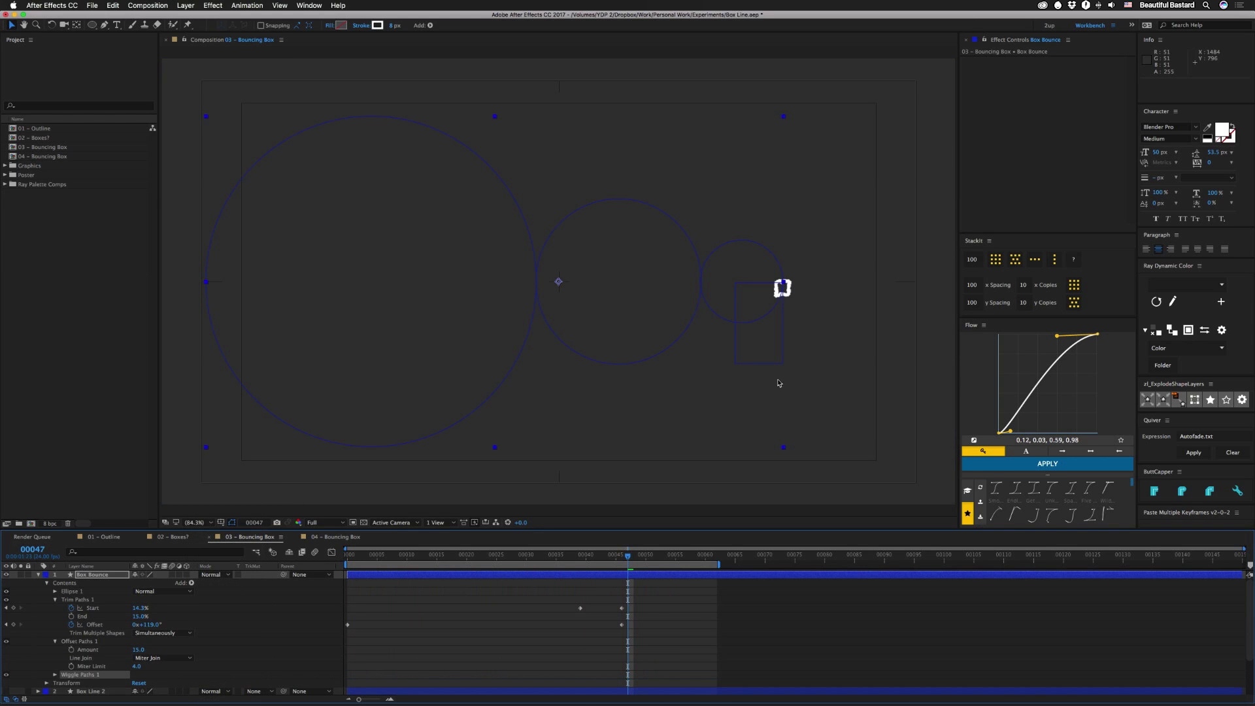
left_click(793, 291)
left_click_drag(69, 678, 71, 642)
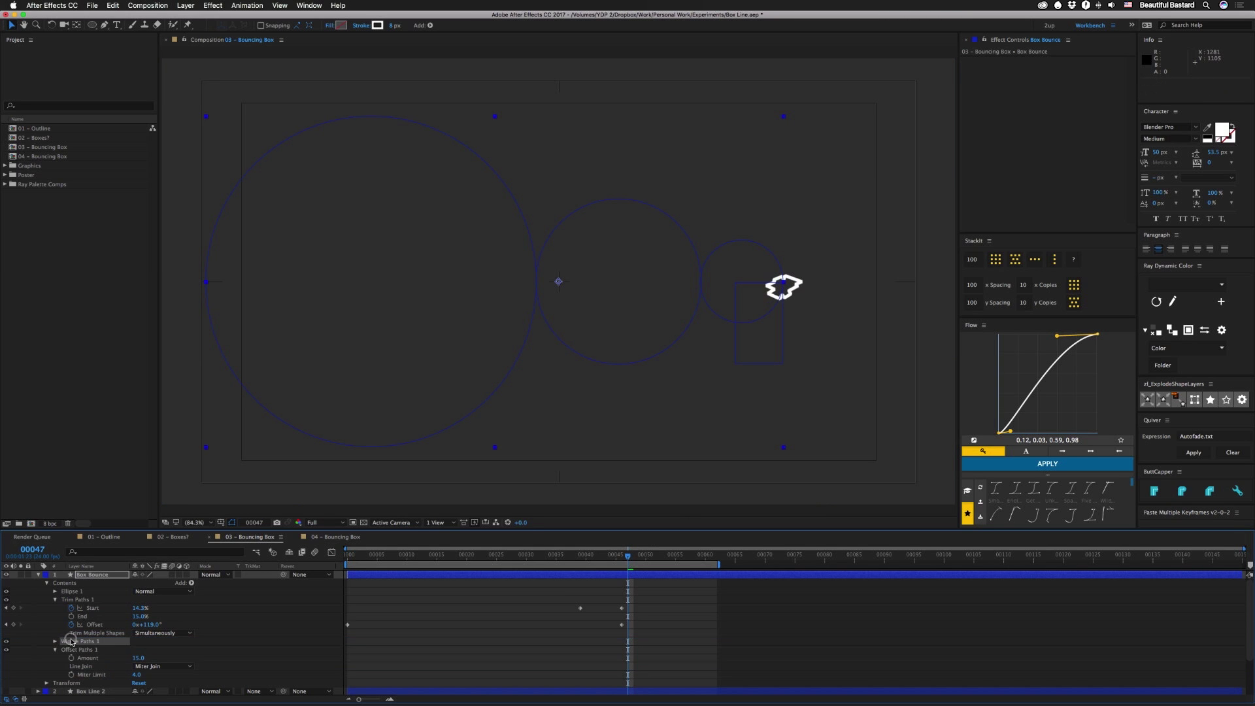
left_click_drag(628, 560, 378, 563)
- Preview from the start, then move Wiggle Paths below Offset Paths and preview again
key("Home")
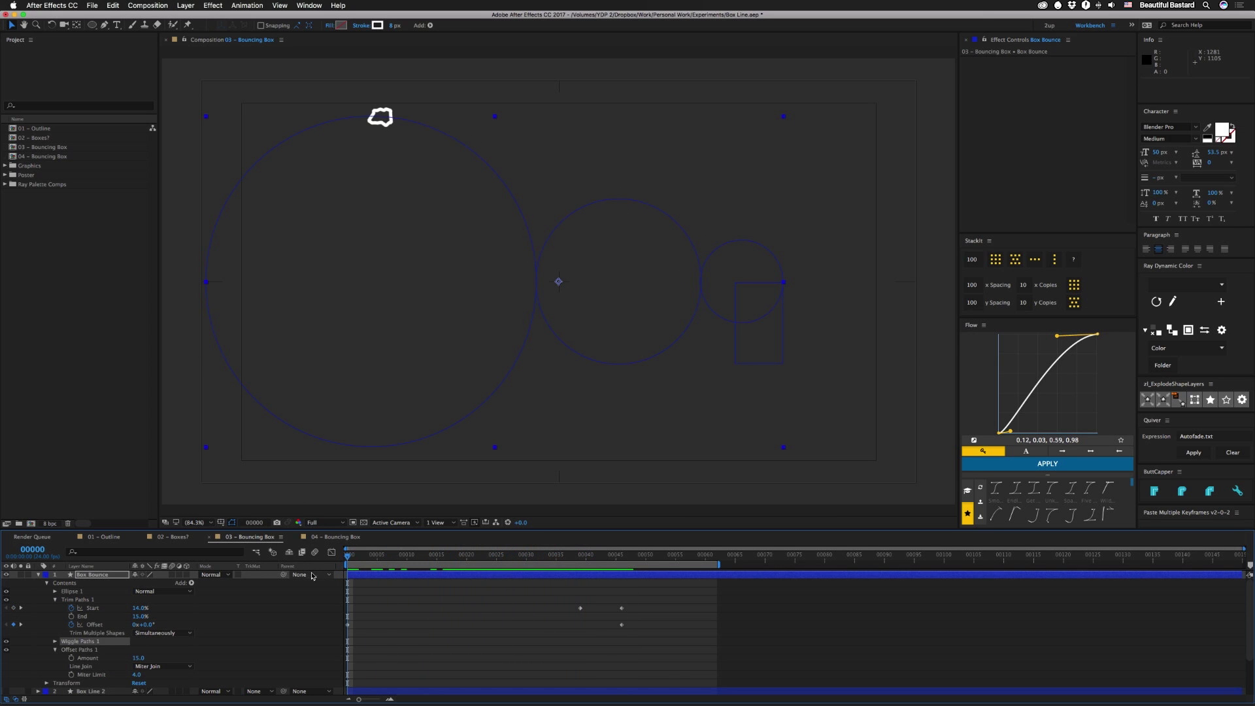
key("space")
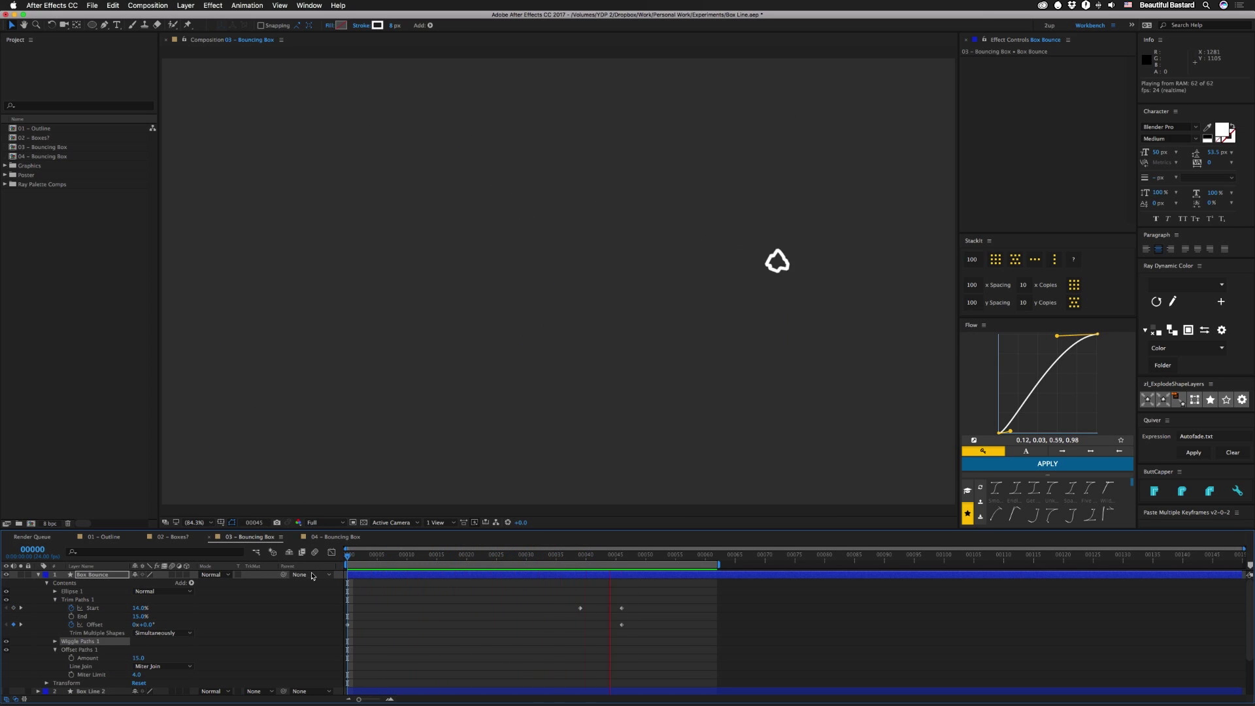
key("space")
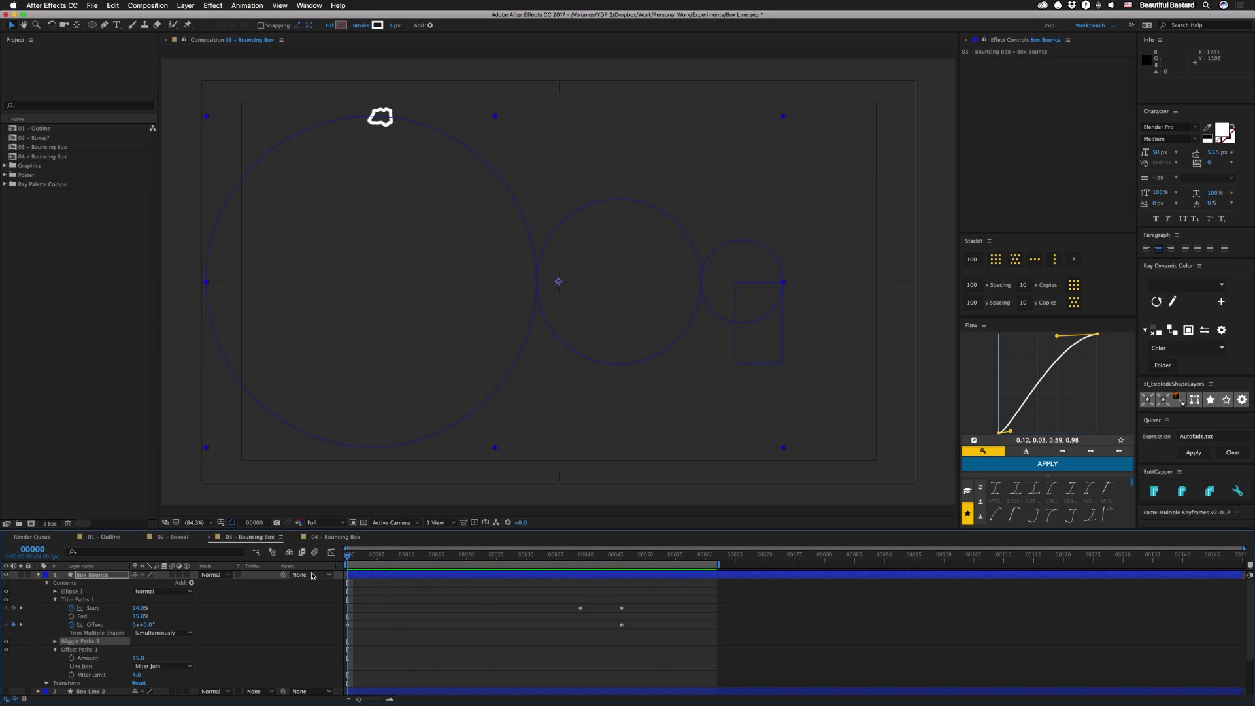
left_click_drag(79, 641, 80, 652)
key("space")
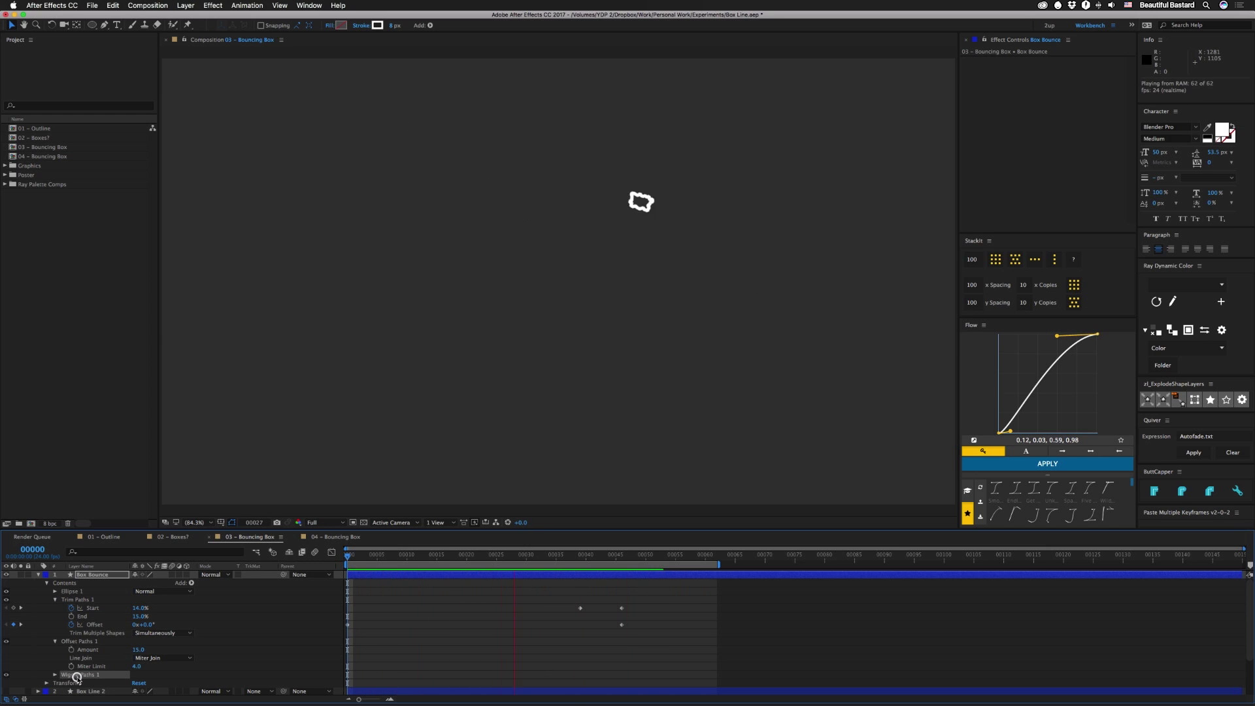
- Delete Wiggle Paths 1 from the Box Bounce layer
key("Delete")
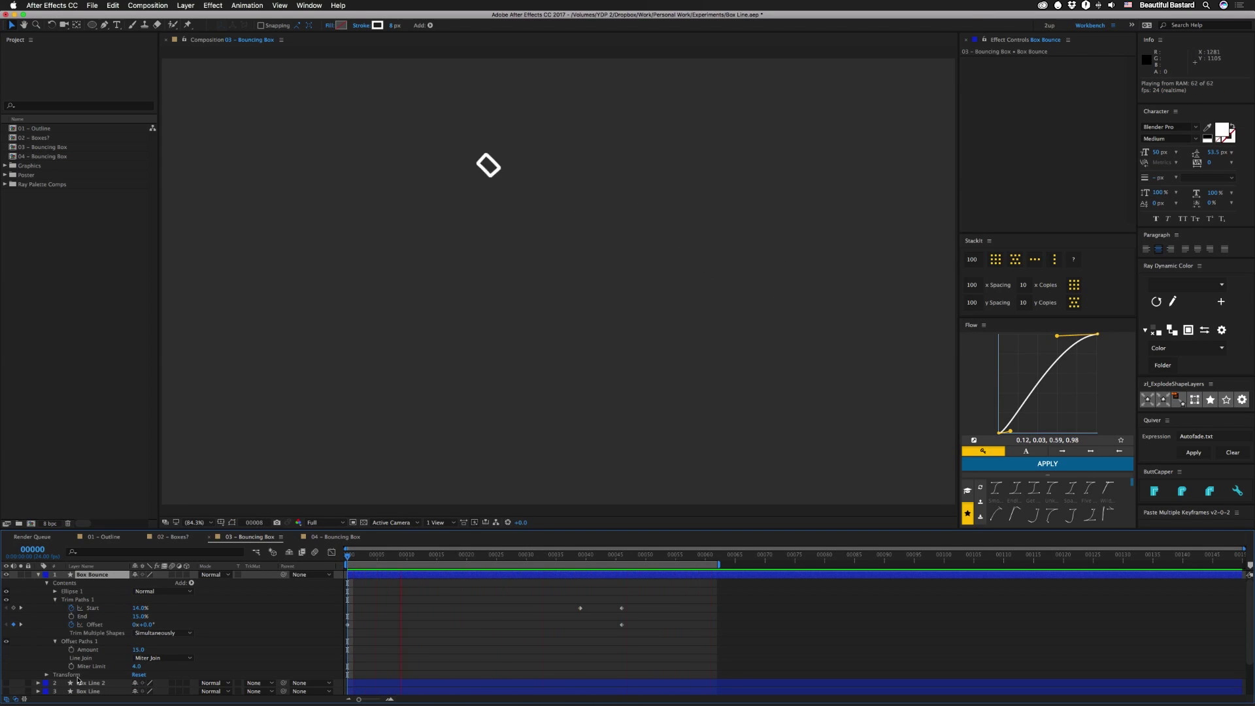